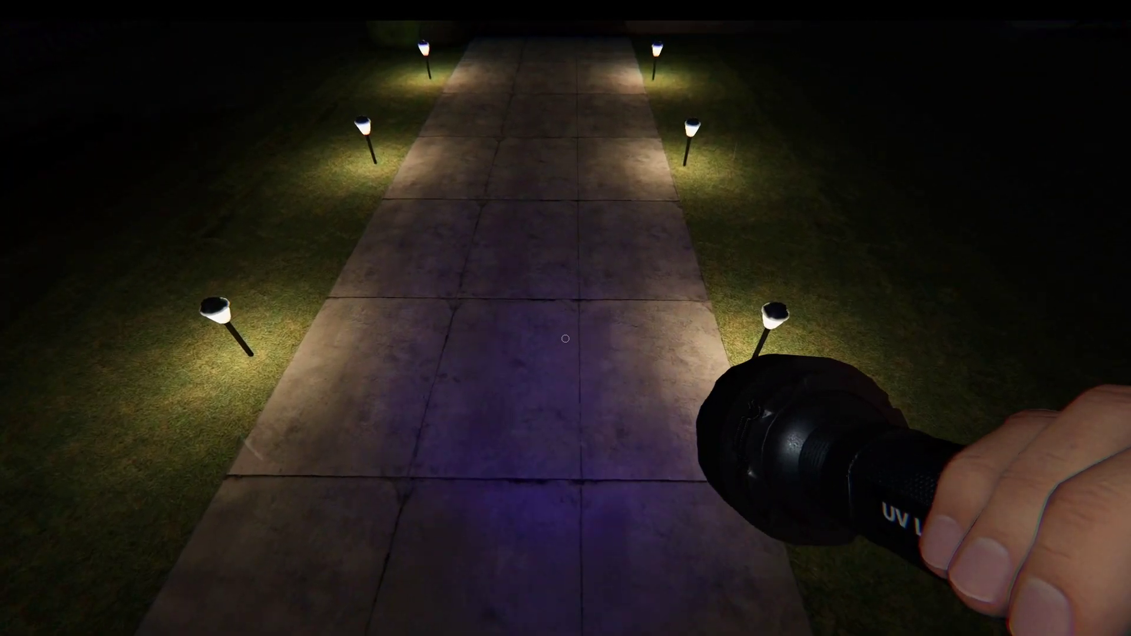
- Switch to the EMF reader while placing gear on the dining room table
key("q")
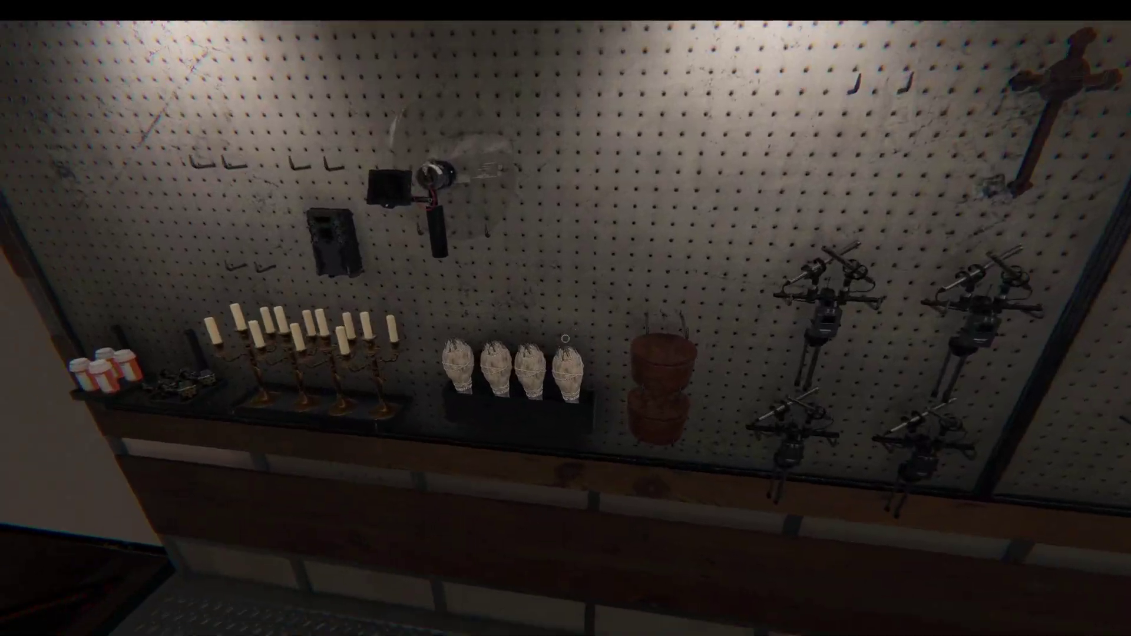
- Take a smudge stick, then the photo camera, from the van's pegboard
key("e")
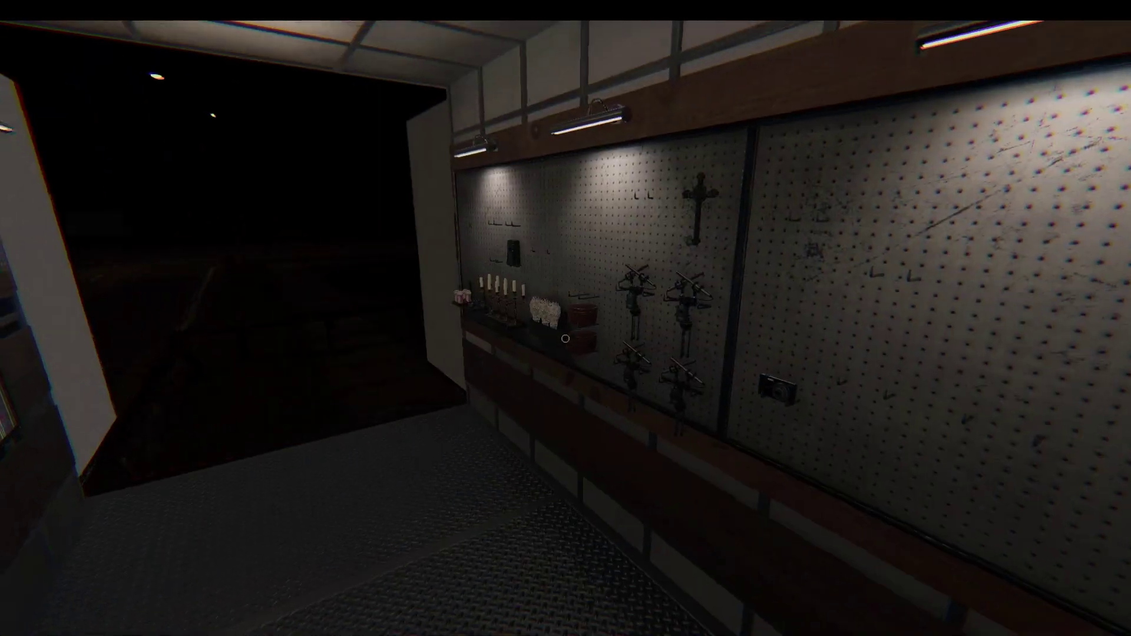
key("e")
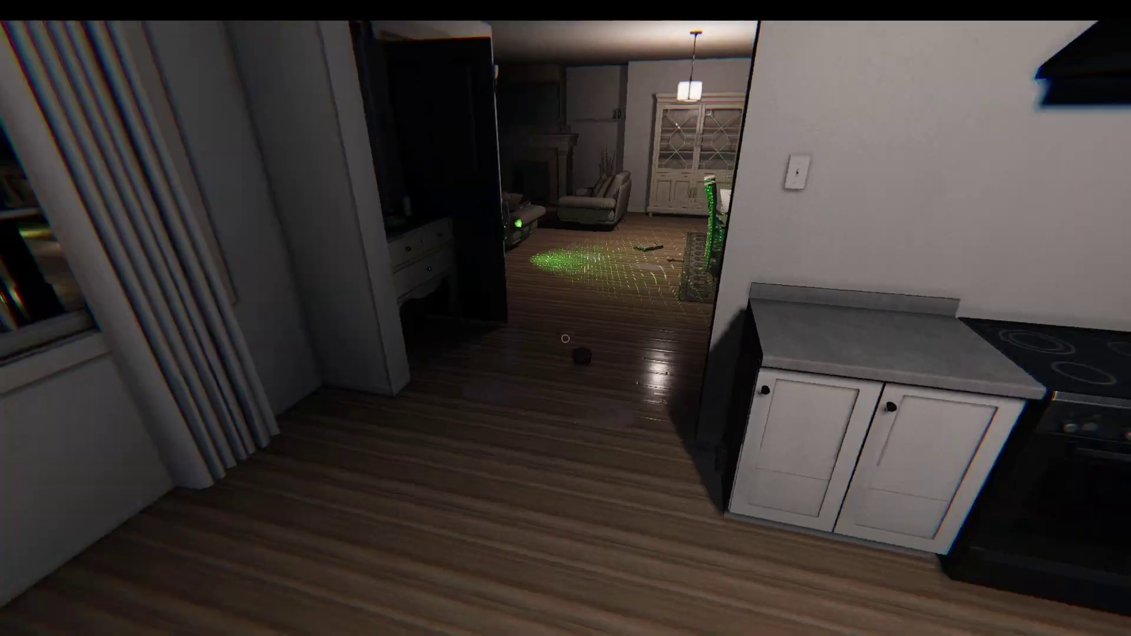
- Back in the house, switch to the smudge sticks and bring up the journal's evidence page
key("w")
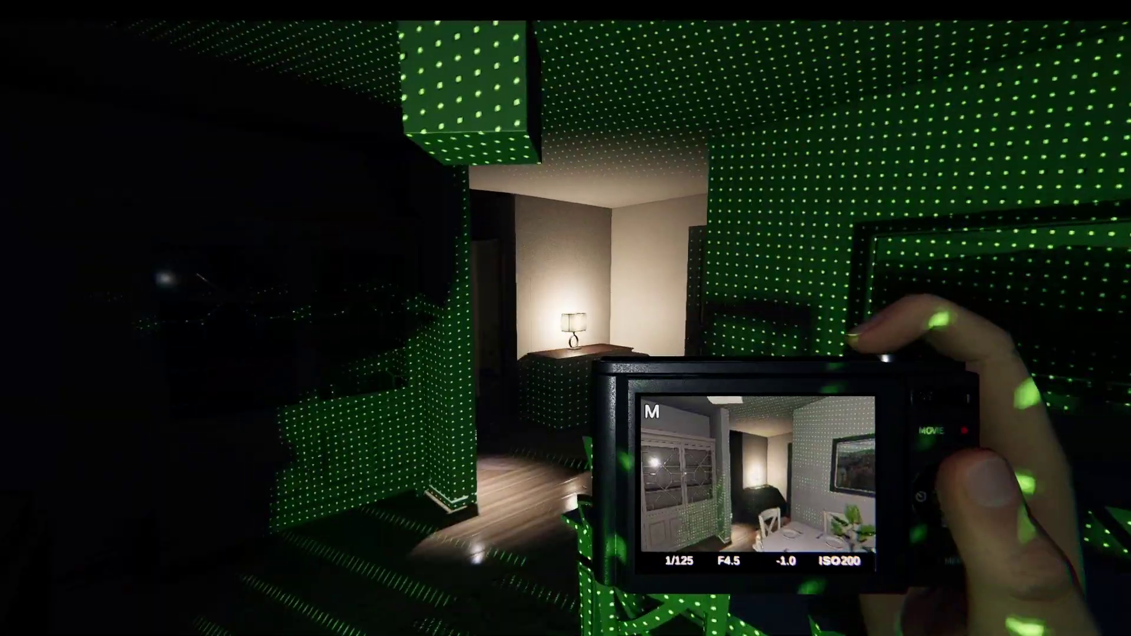
key("j")
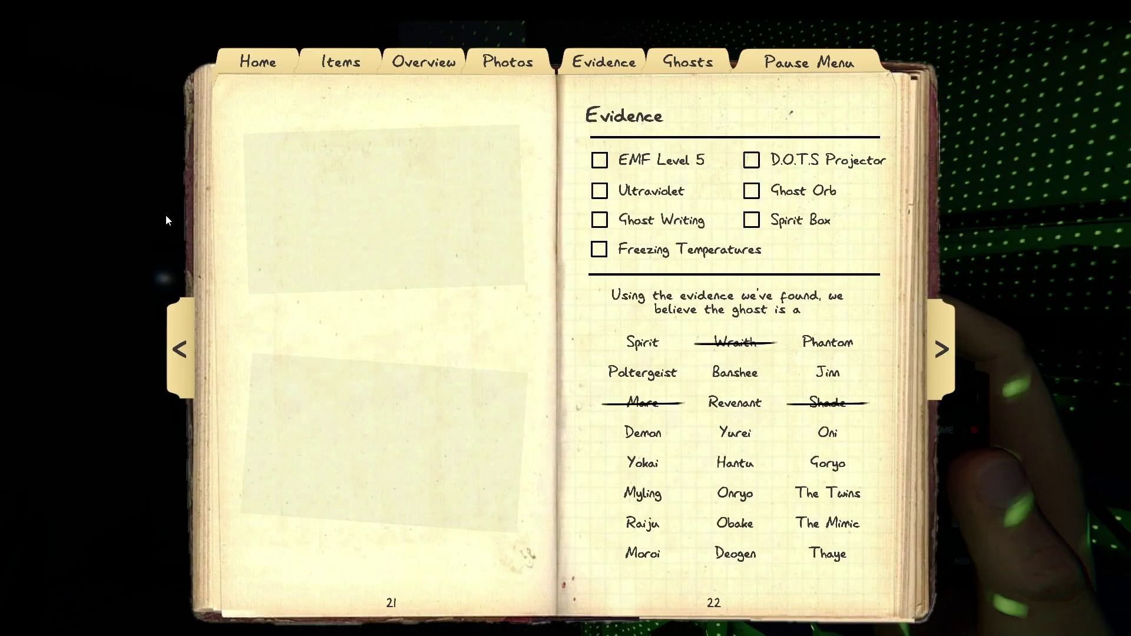
- Flip the journal back to the Photos page, then close and reopen it to check the ghost photo
left_click(181, 349)
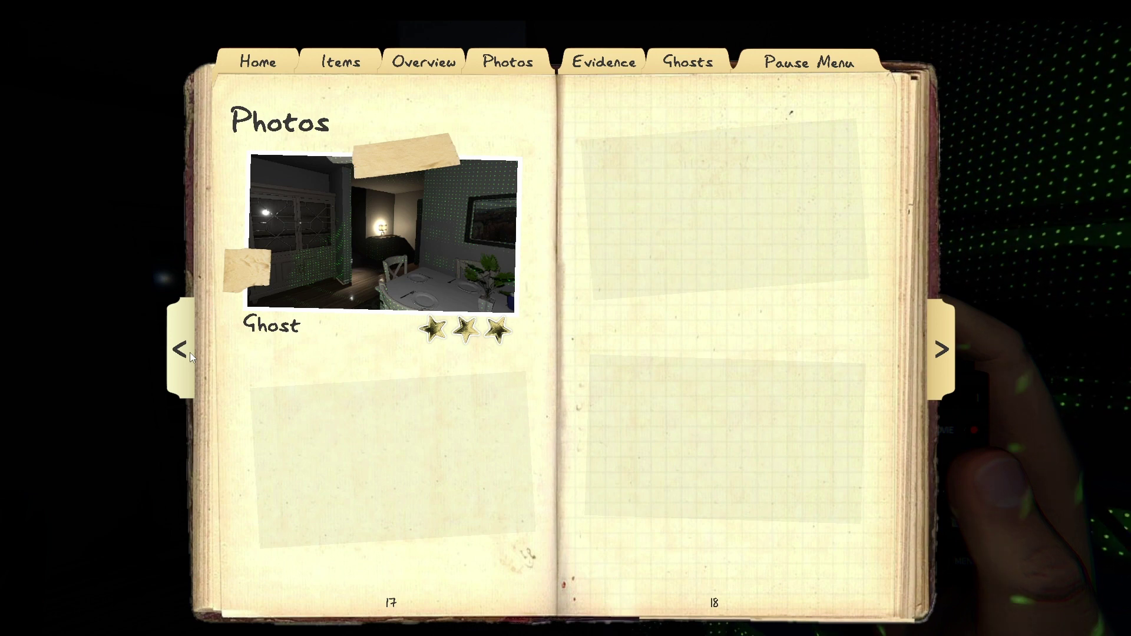
key("j")
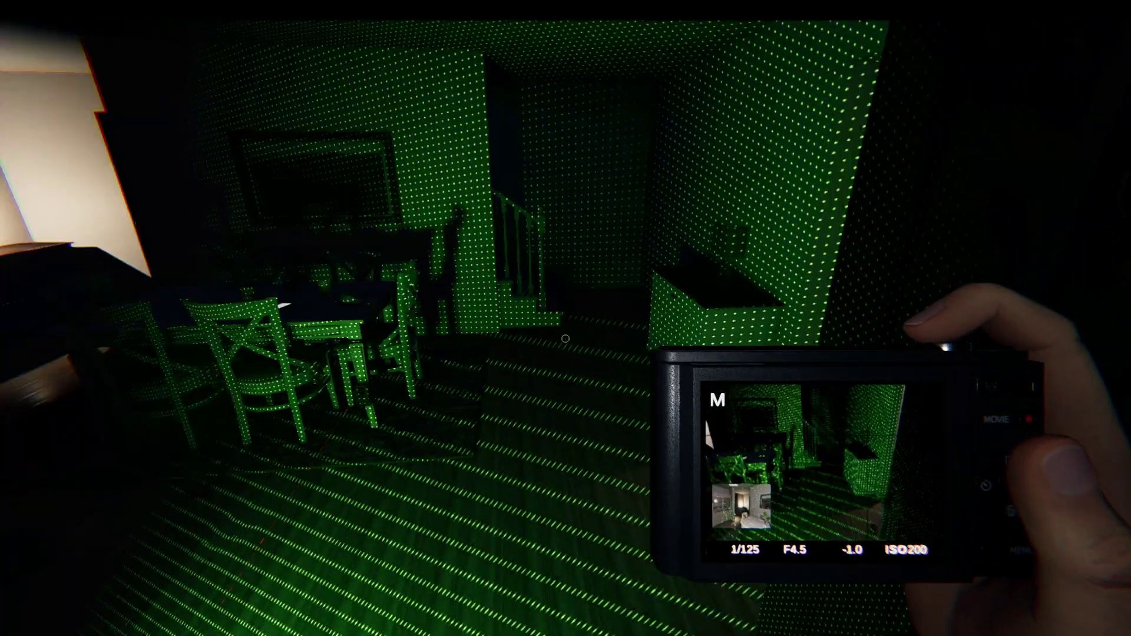
key("j")
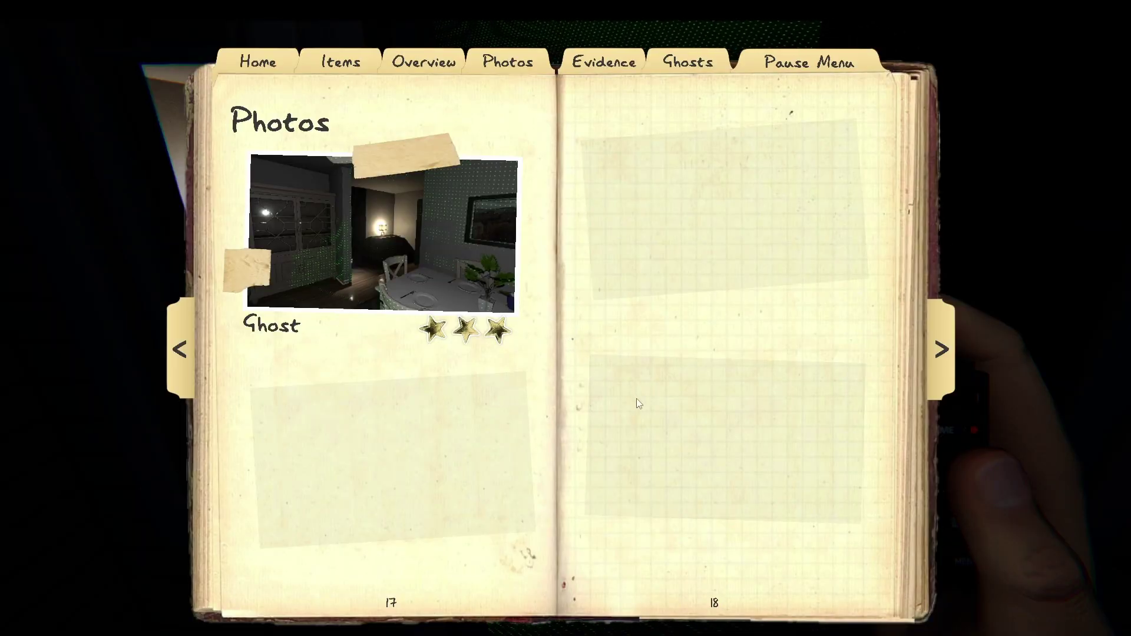